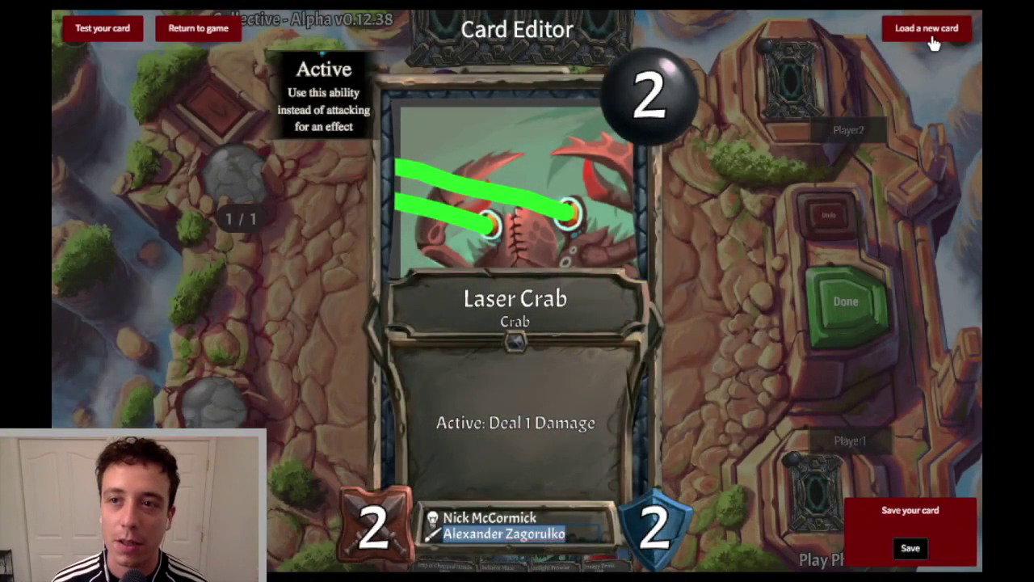
Return to the game board and reopen the Card Editor, where Laser Crab shows cost 1 and 1/1
click(198, 30)
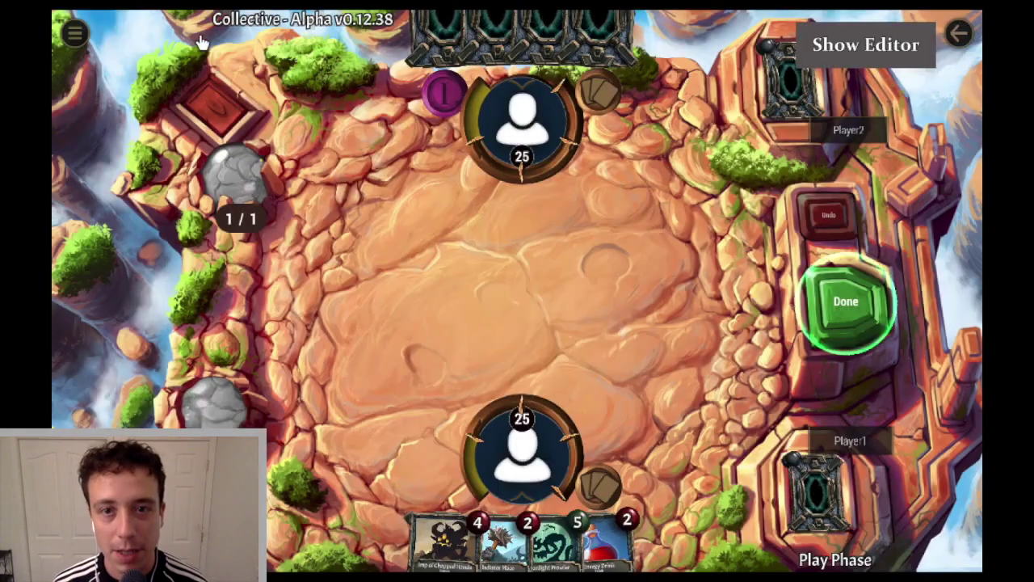
click(831, 61)
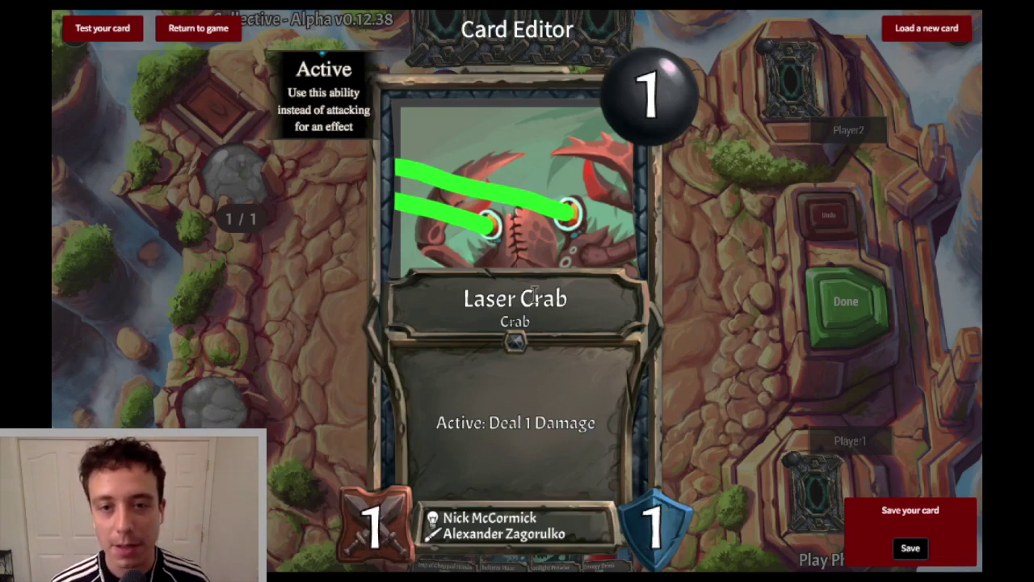
Set Laser Crab's cost, attack and defence to 2 each
double_click(657, 96)
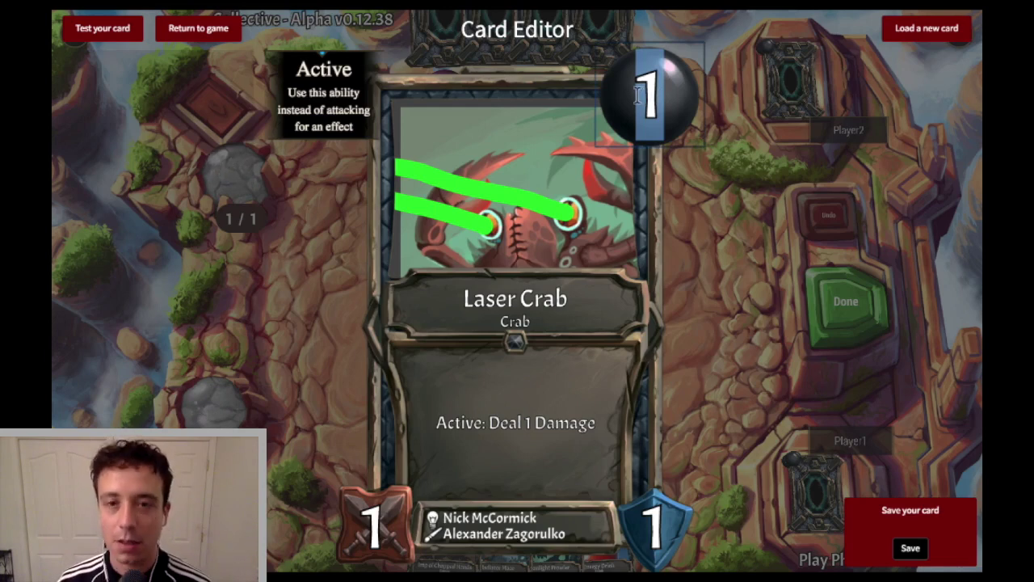
text(2)
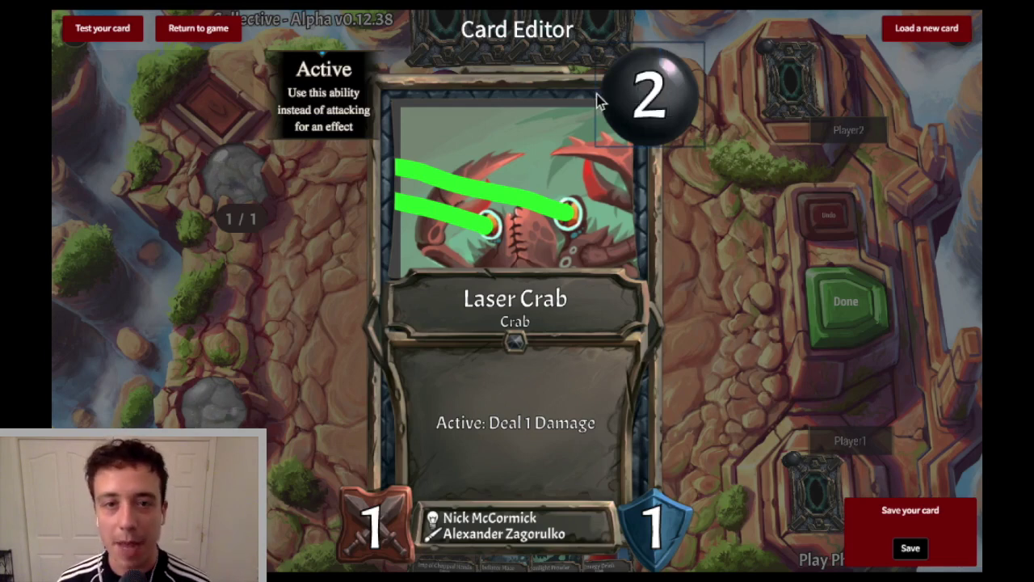
click(521, 298)
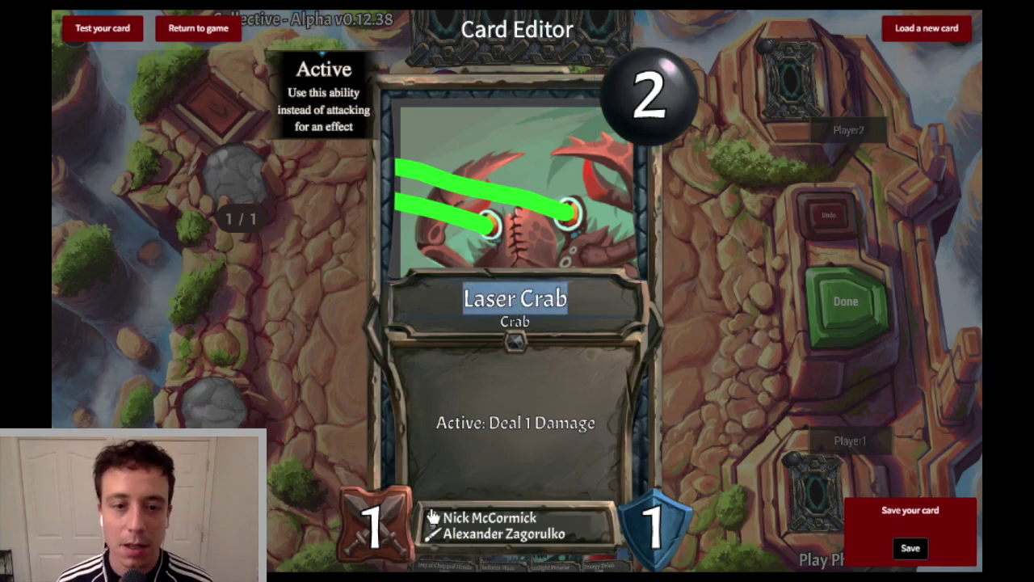
click(388, 505)
text(2)
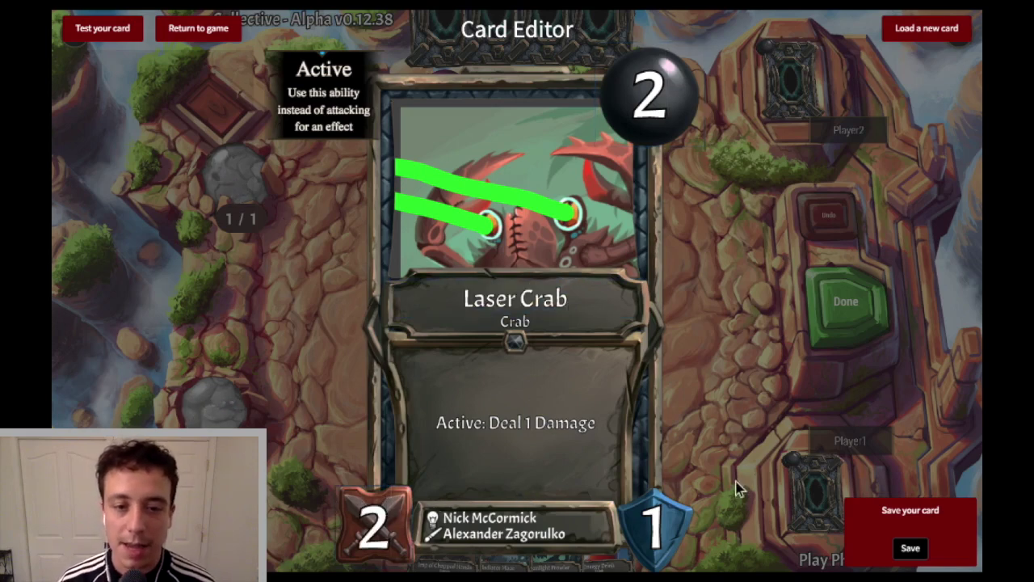
click(666, 519)
text(2)
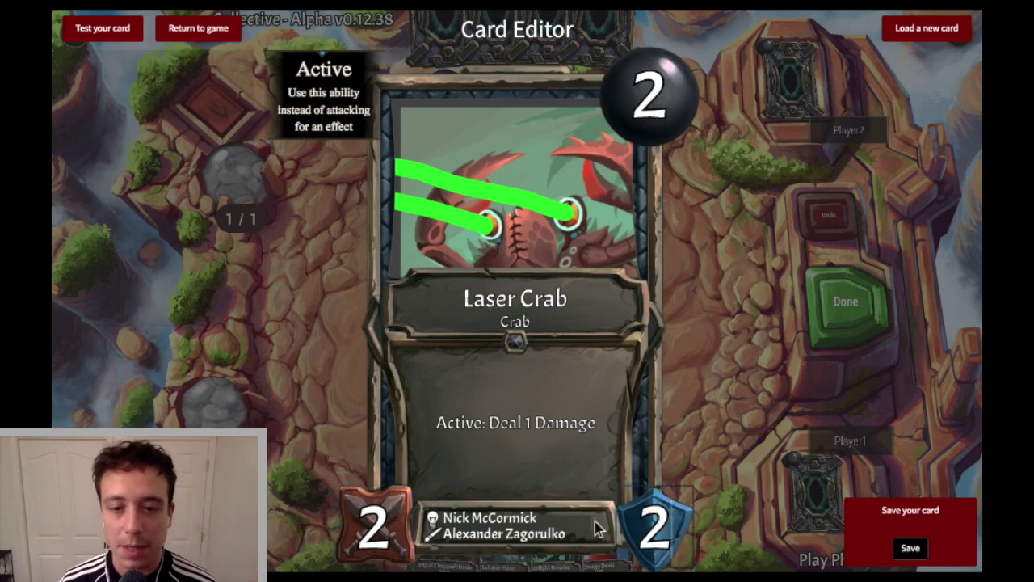
Inspect both artist credit lines, then bring up the card's full editing form
double_click(504, 517)
triple_click(504, 517)
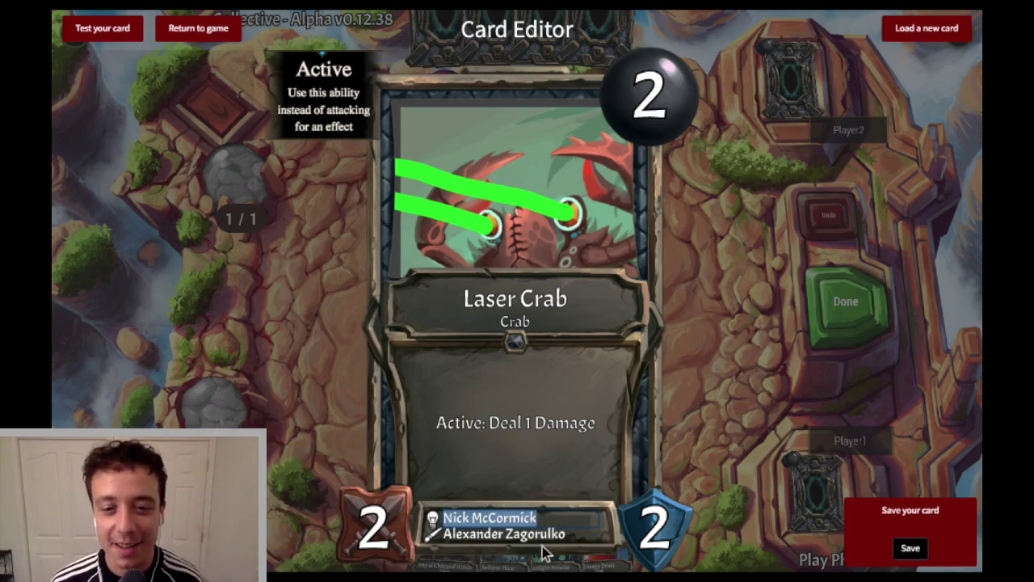
triple_click(525, 533)
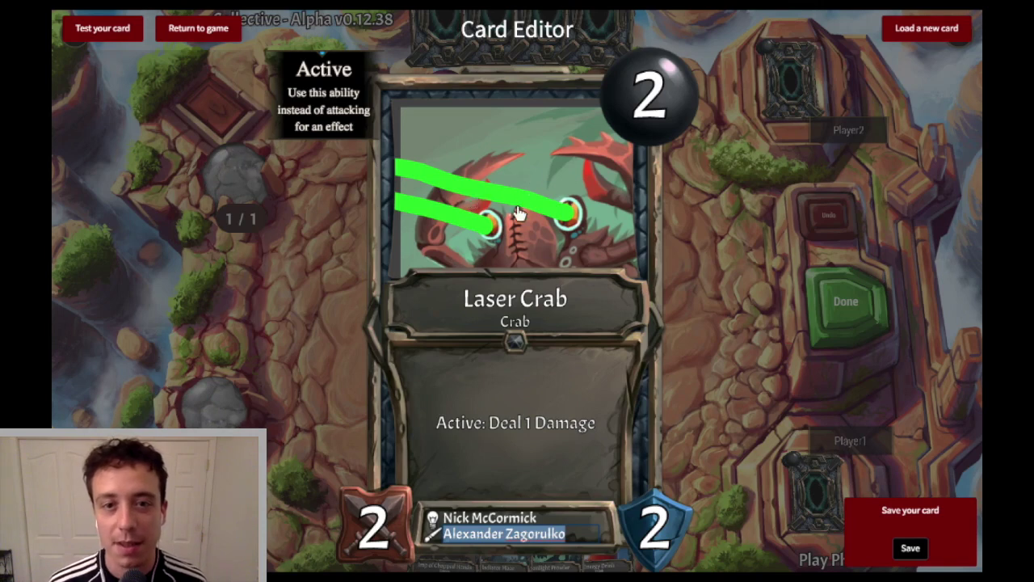
click(494, 535)
key(ctrl+a)
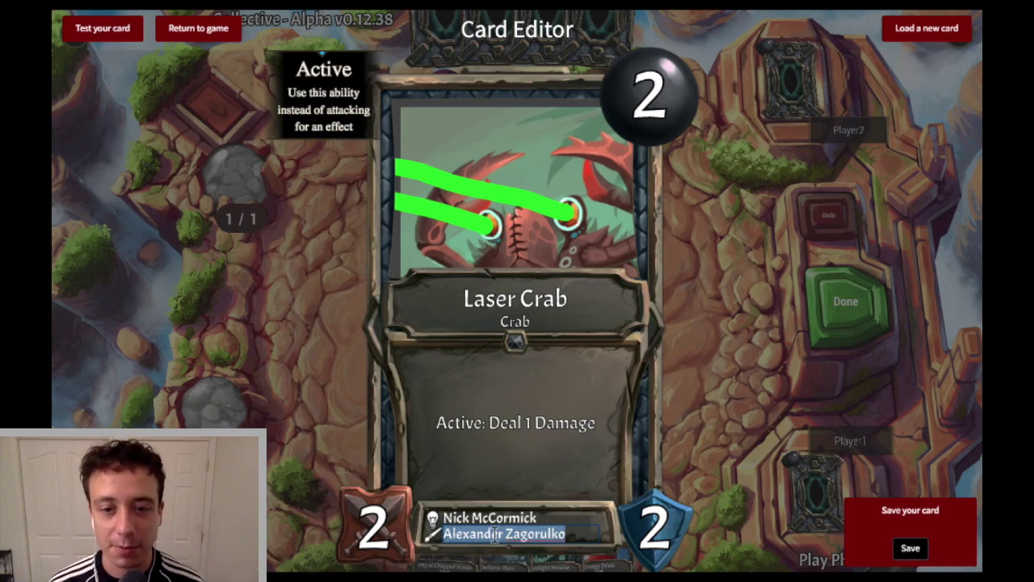
key(Return)
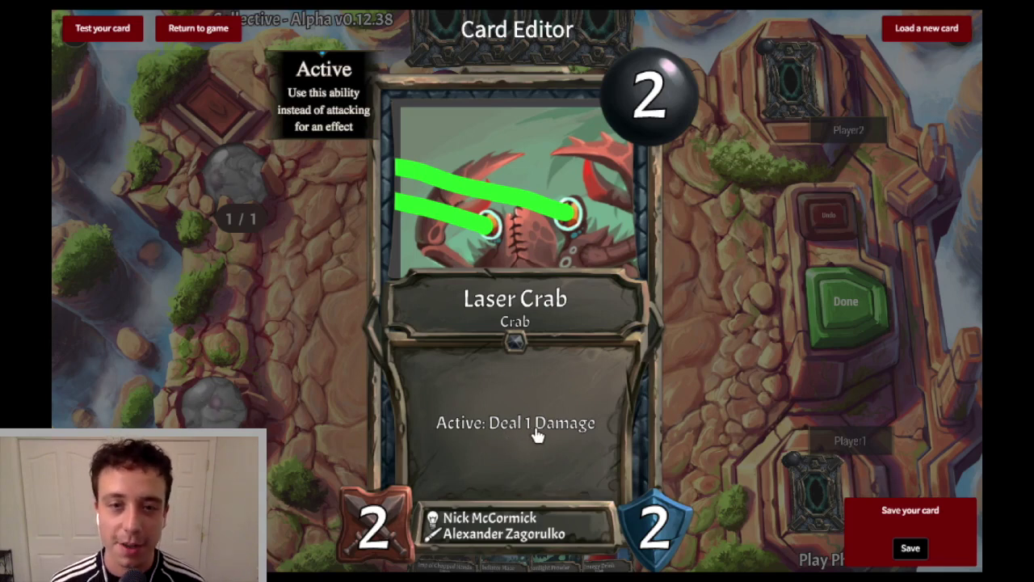
click(540, 401)
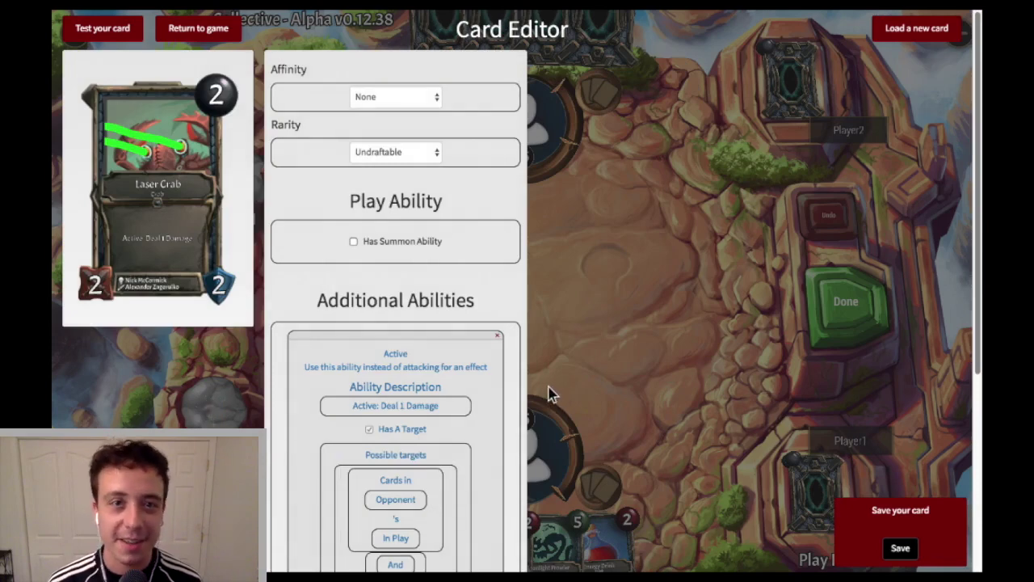
Leave the affinity as None and leave the card without a summon ability
click(394, 96)
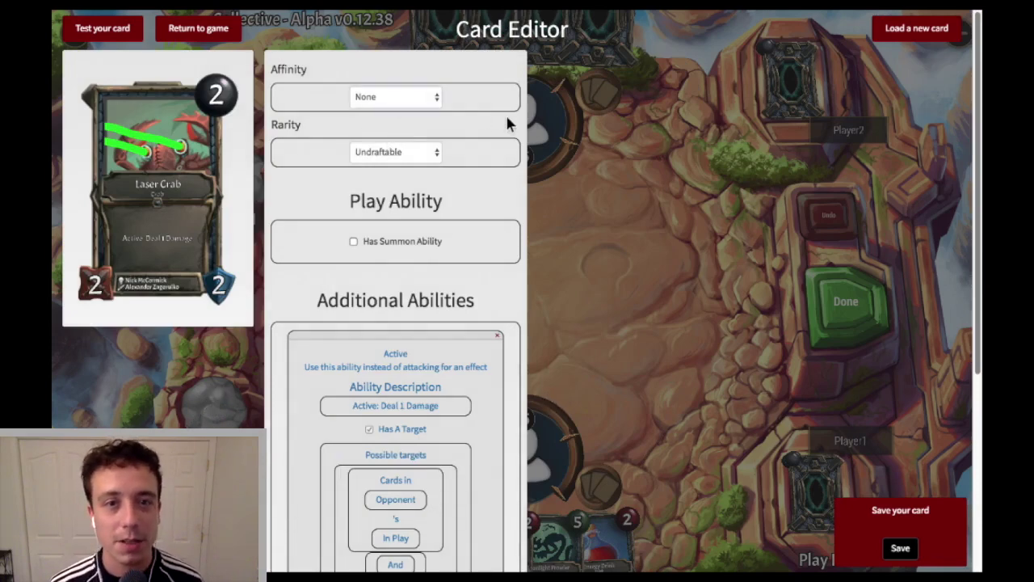
click(487, 111)
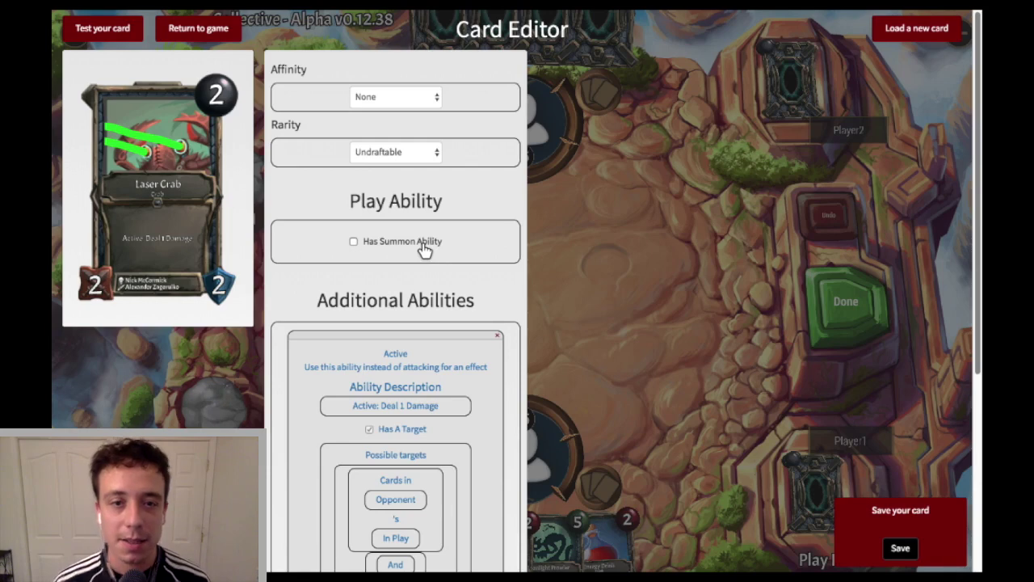
click(422, 246)
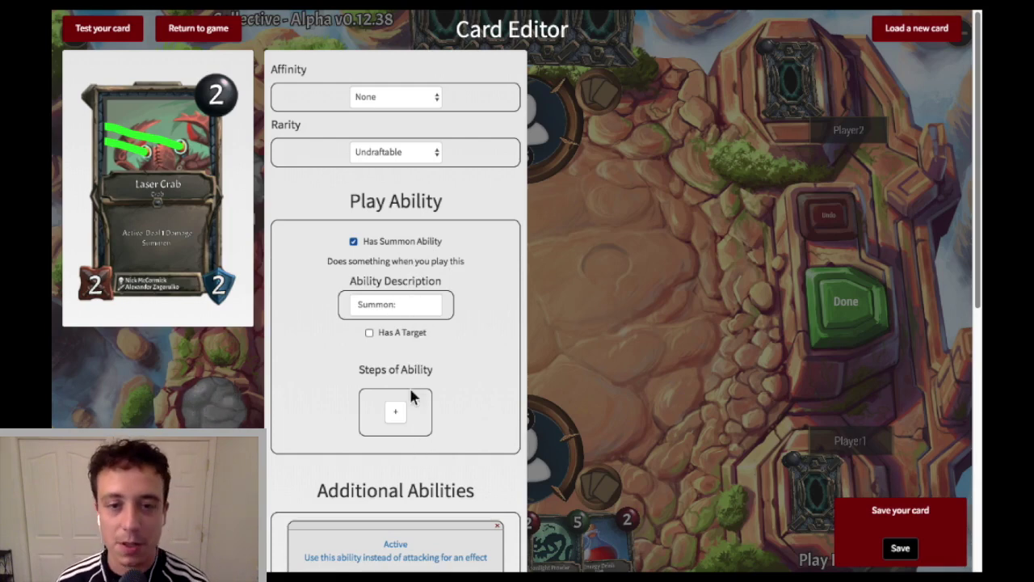
click(395, 242)
Open the Ability panel for the Active: Deal 1 Damage ability under Additional Abilities
scroll(411, 403, down, 3)
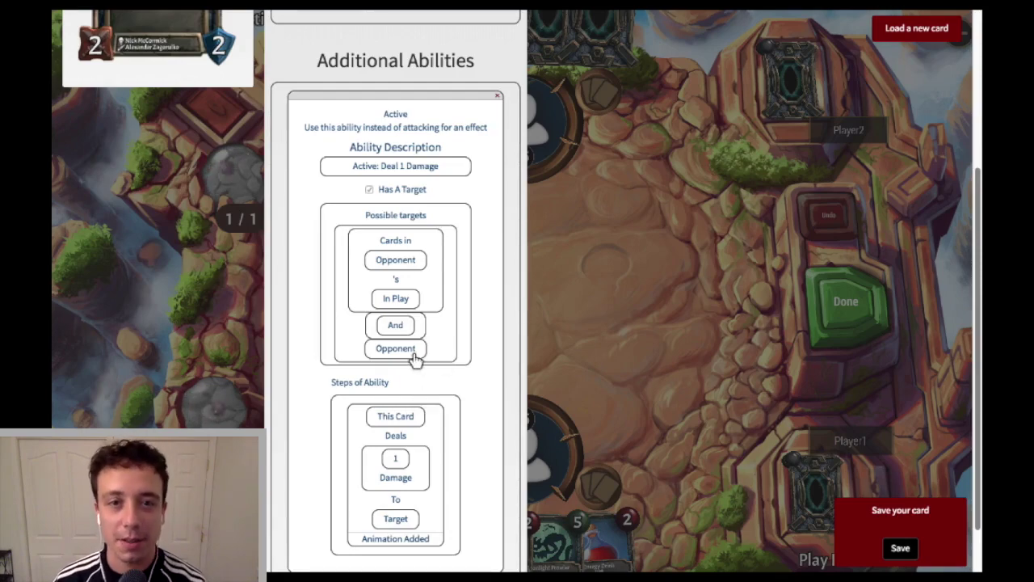
click(415, 357)
scroll(565, 375, up, 3)
scroll(566, 385, up, 1)
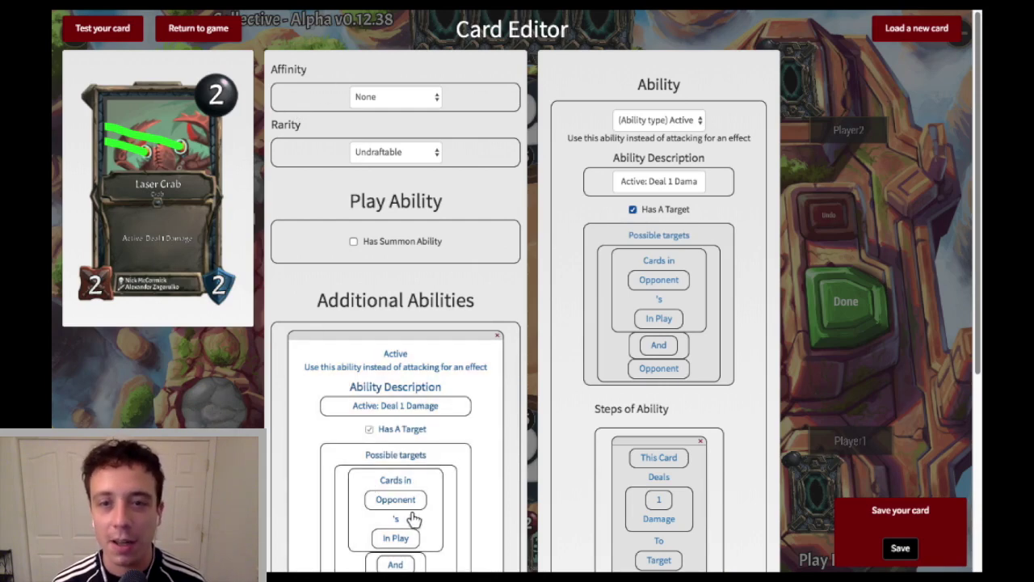
Expand the ability's target group and unit-or-player details to reach the (Directed) Fire damage step
click(653, 320)
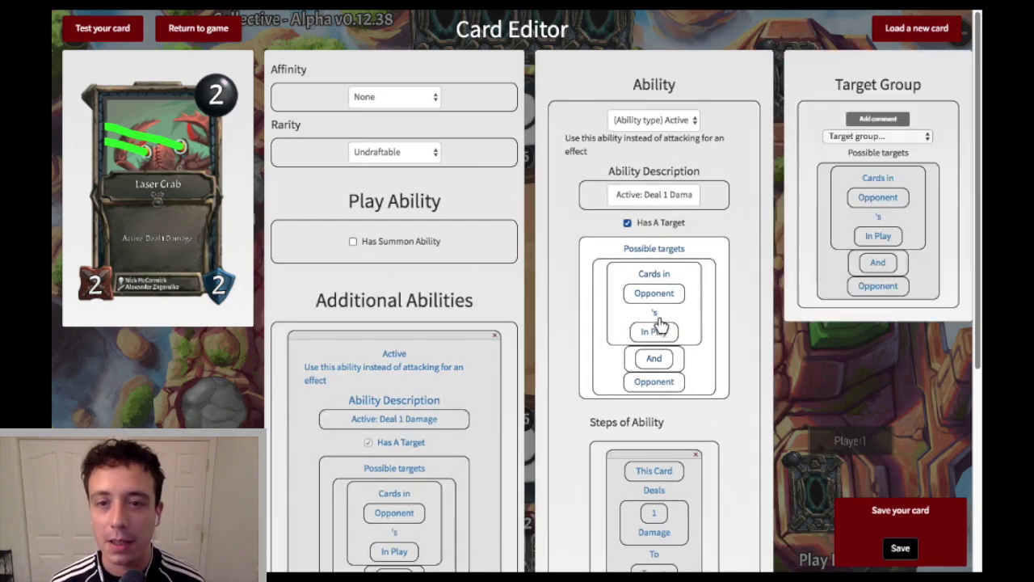
click(840, 242)
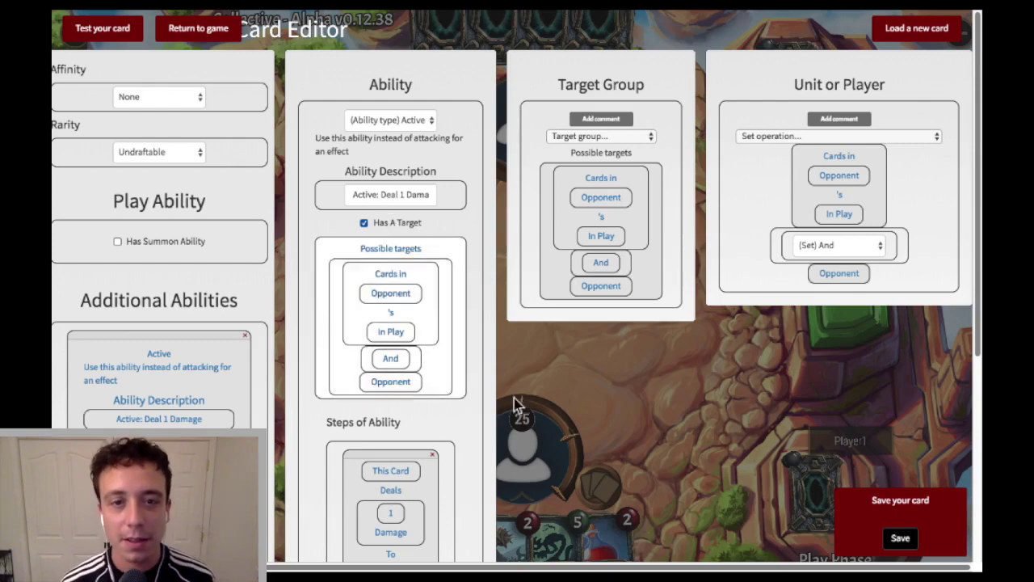
scroll(497, 324, down, 3)
scroll(497, 323, up, 3)
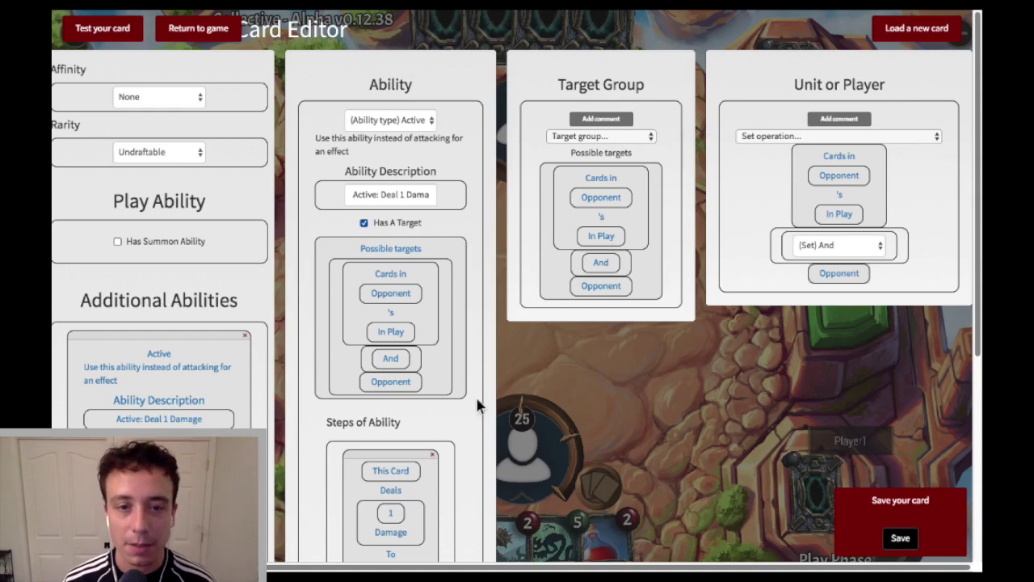
scroll(498, 387, down, 3)
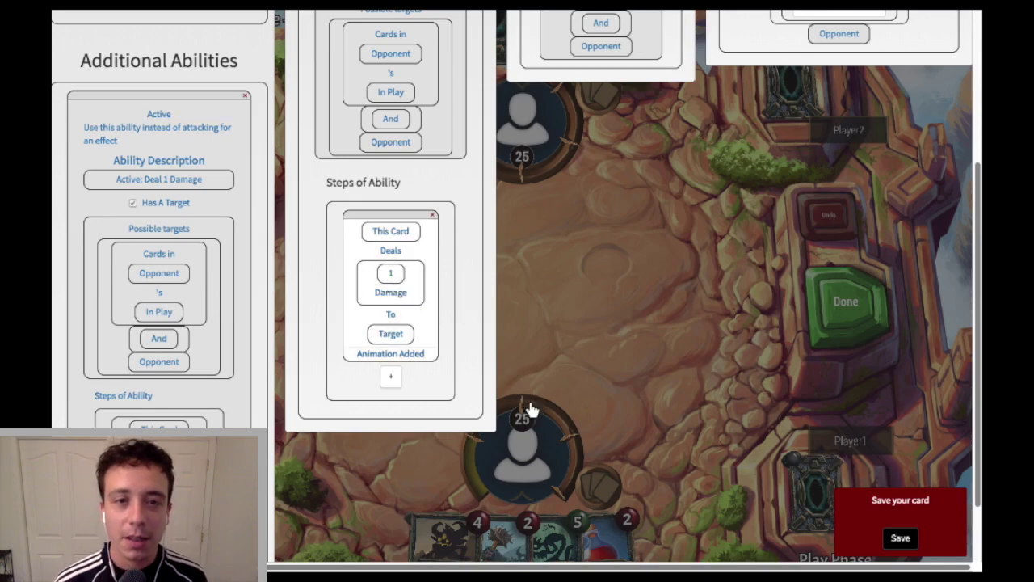
scroll(531, 412, up, 5)
scroll(530, 412, left, 3)
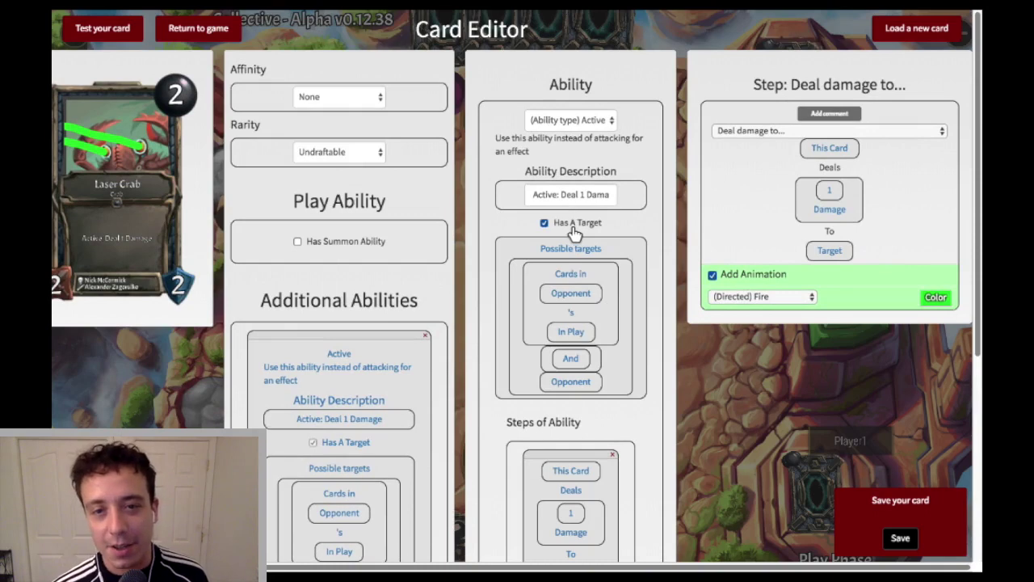
Inspect the damage step's target options unchanged, then view the 1 Damage amount as a raw number 1
click(837, 251)
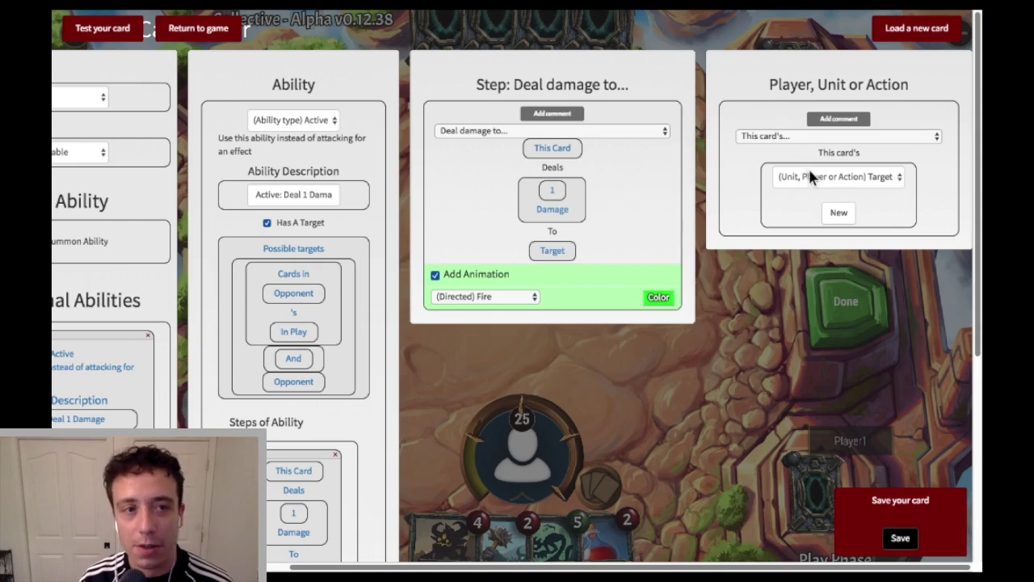
click(794, 136)
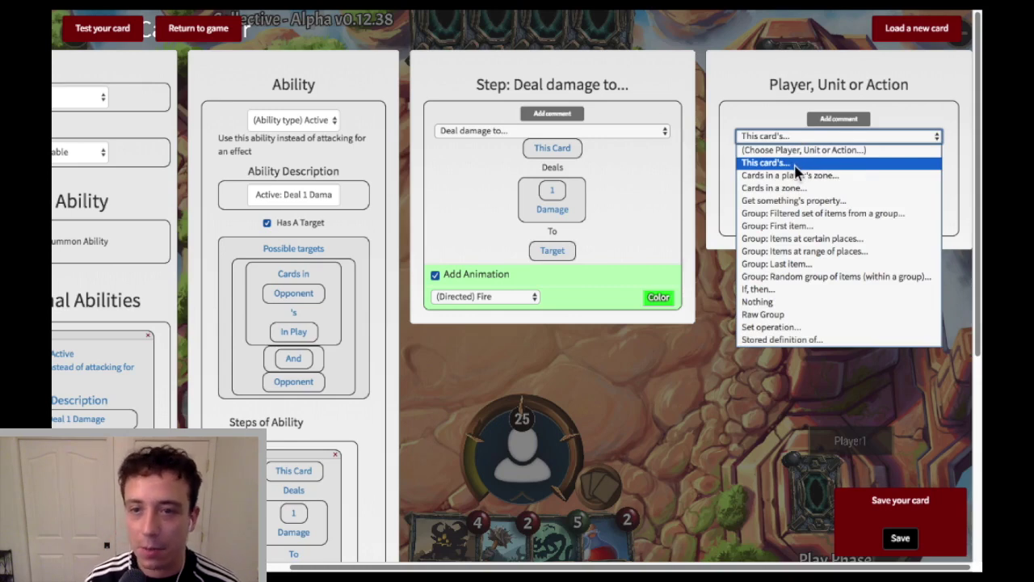
click(732, 162)
click(820, 178)
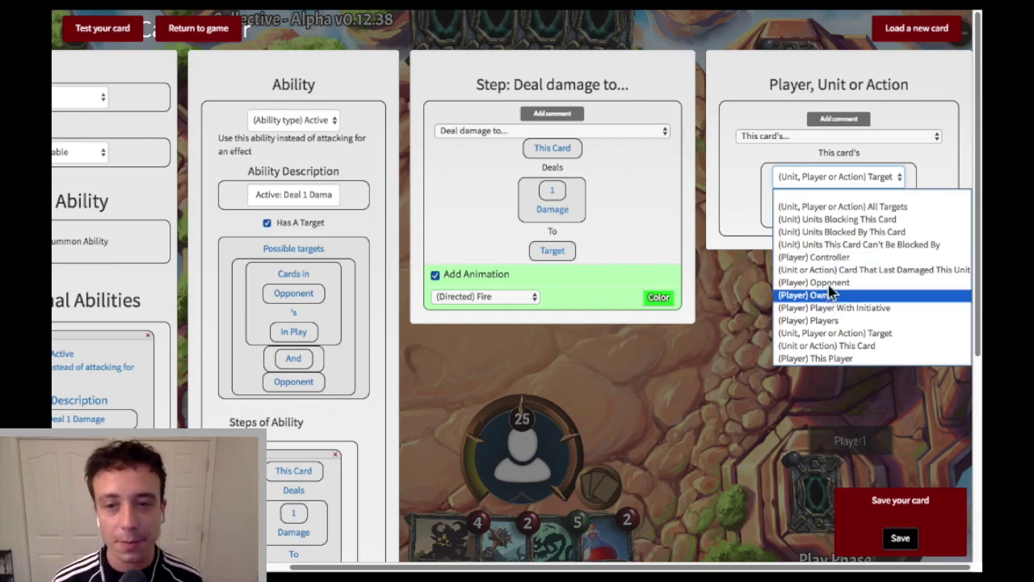
click(745, 270)
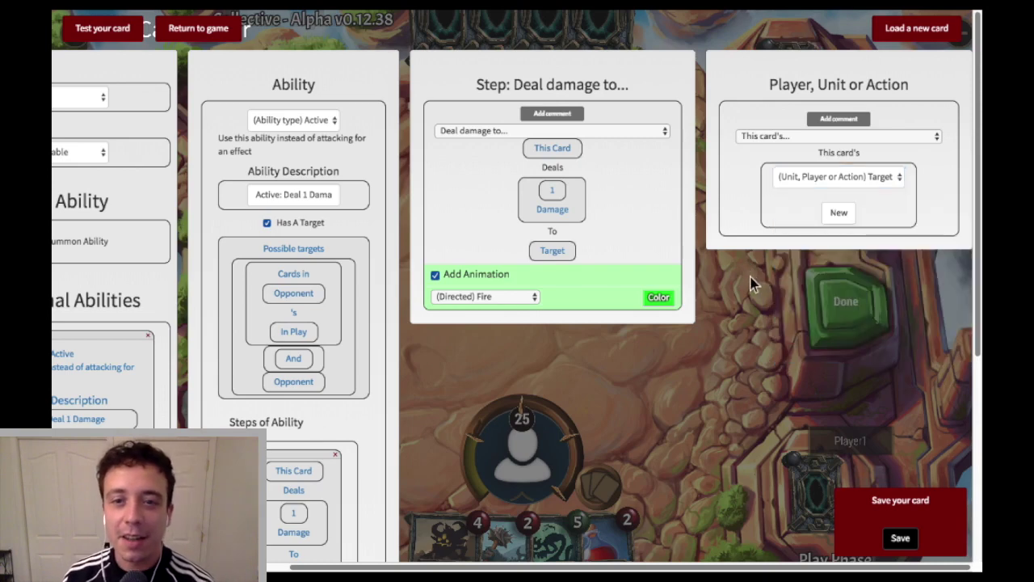
click(552, 194)
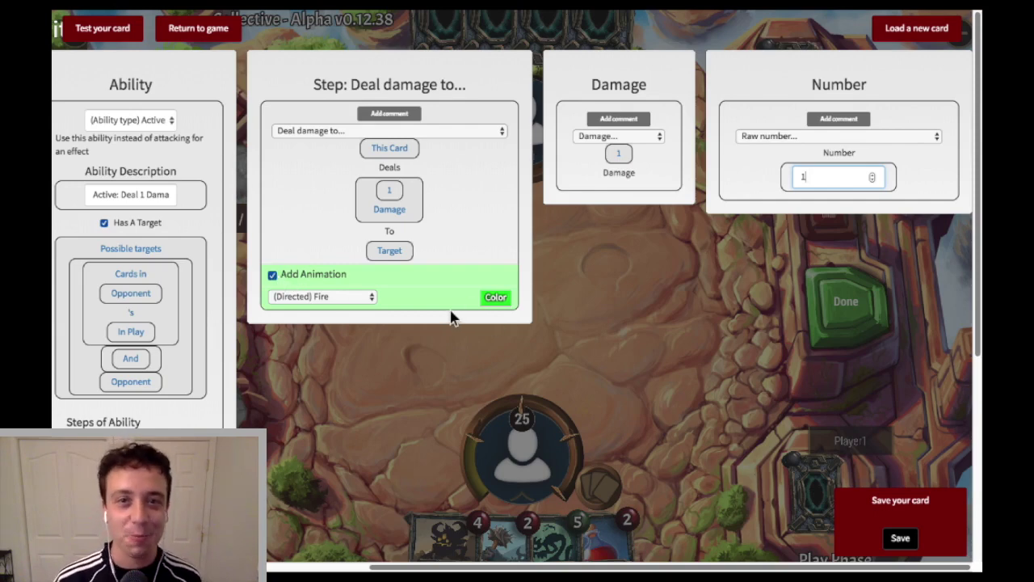
Leave the animation at (Directed) Fire and launch Test your card with Laser Crab
click(363, 296)
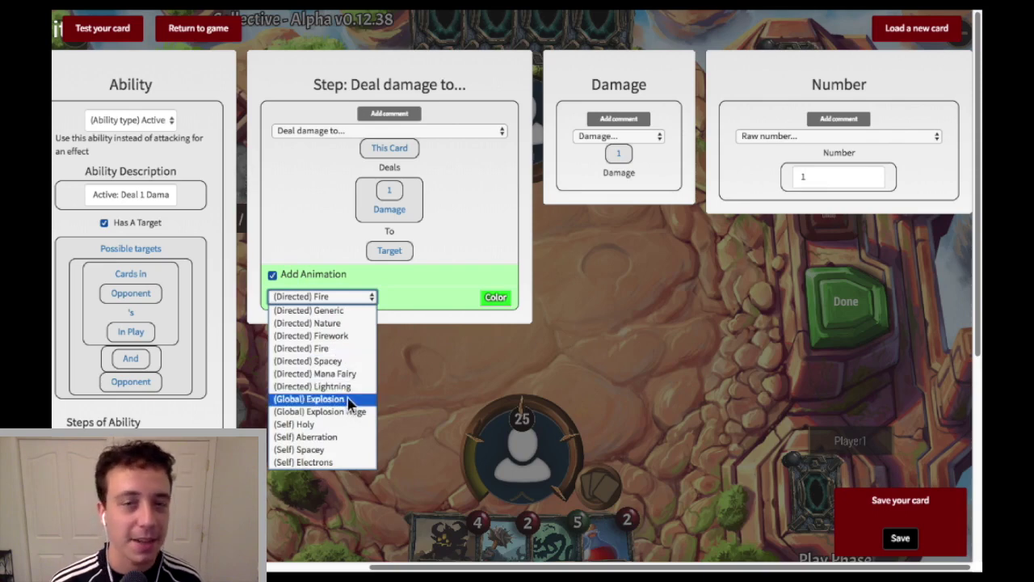
click(439, 298)
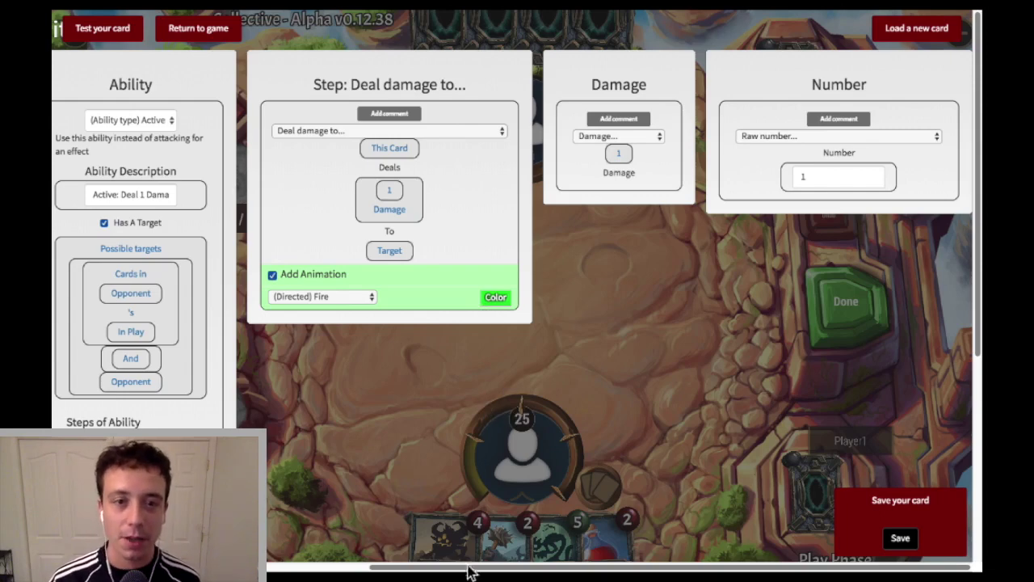
drag(469, 570, 339, 571)
click(340, 571)
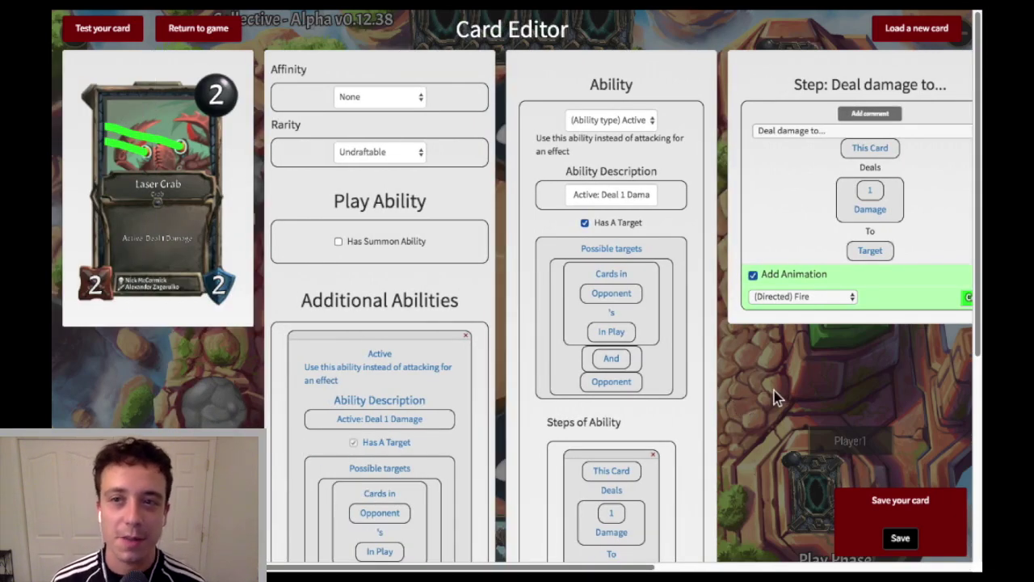
click(102, 29)
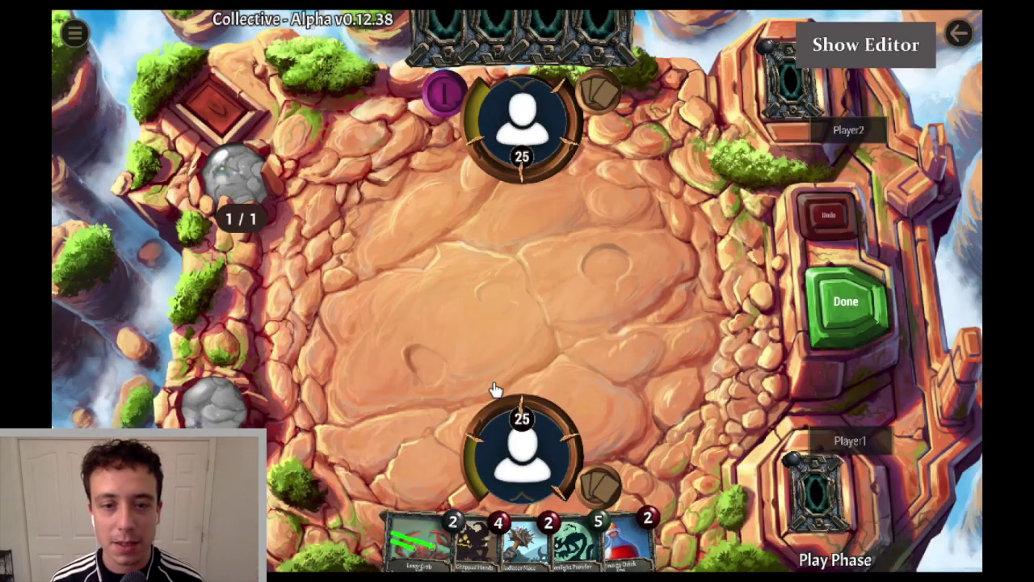
Play Laser Crab from the hand onto the test board, undo the play, and go back to the editor
mouse_move(437, 541)
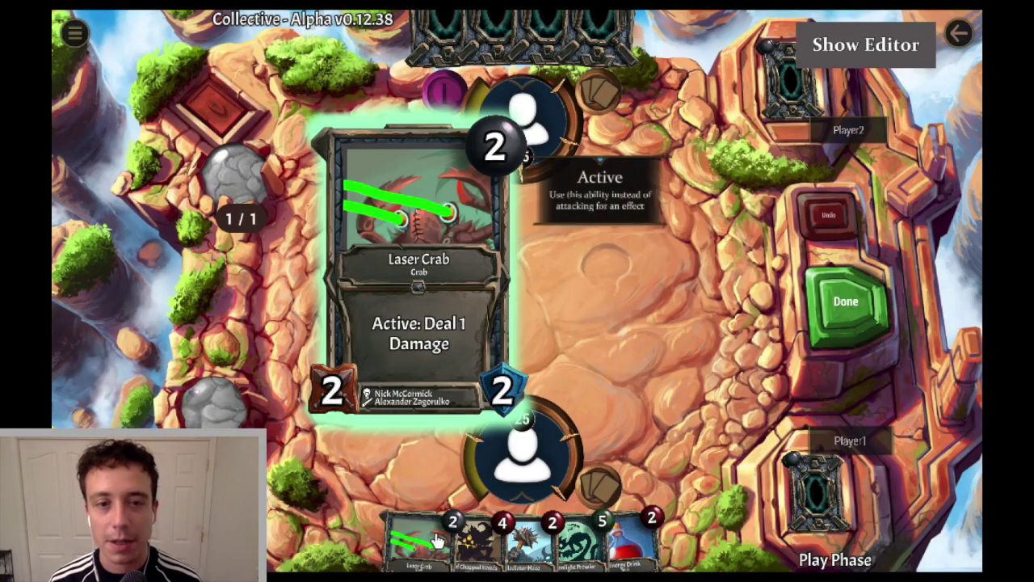
mouse_move(596, 92)
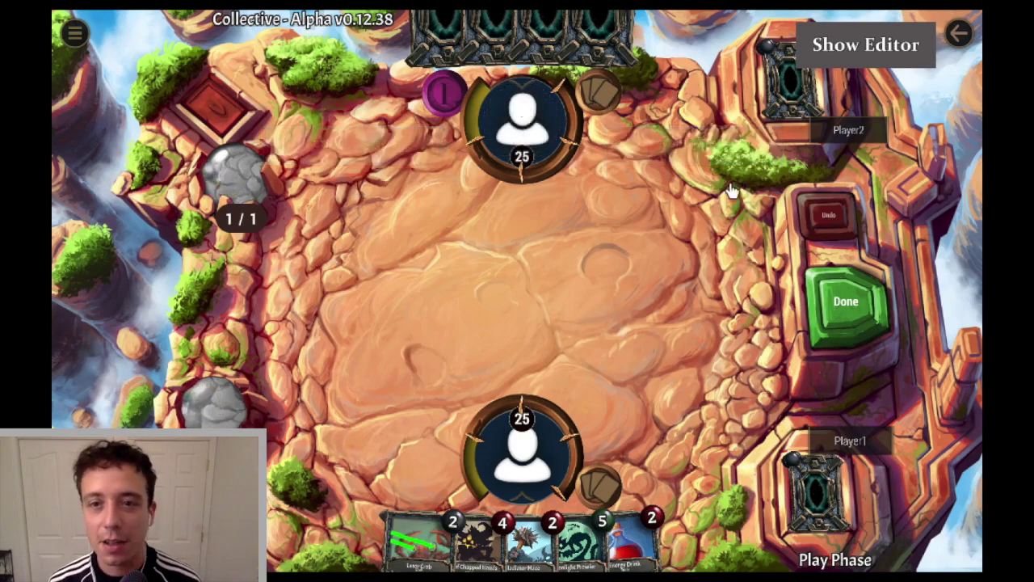
click(814, 53)
click(57, 30)
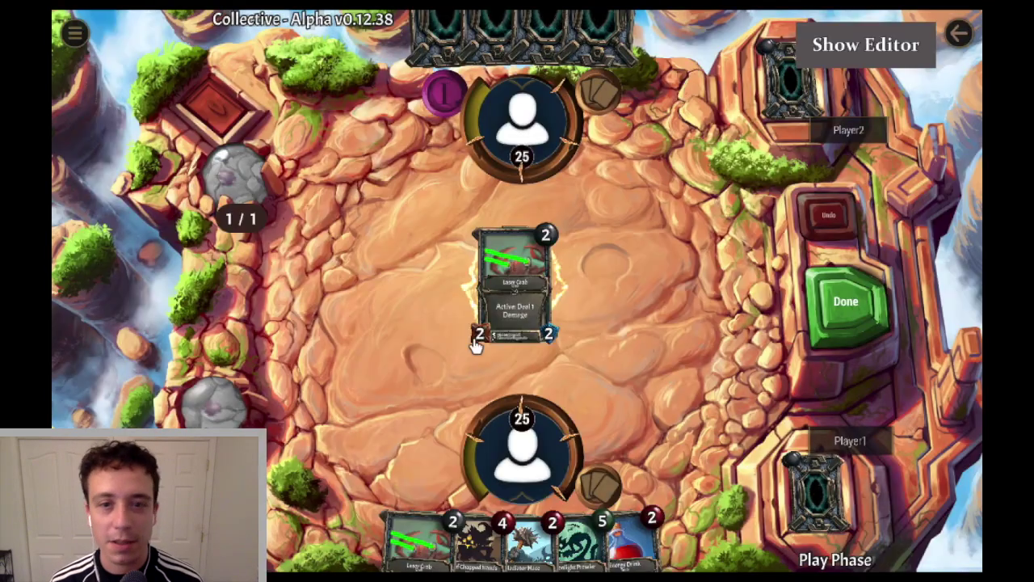
click(510, 323)
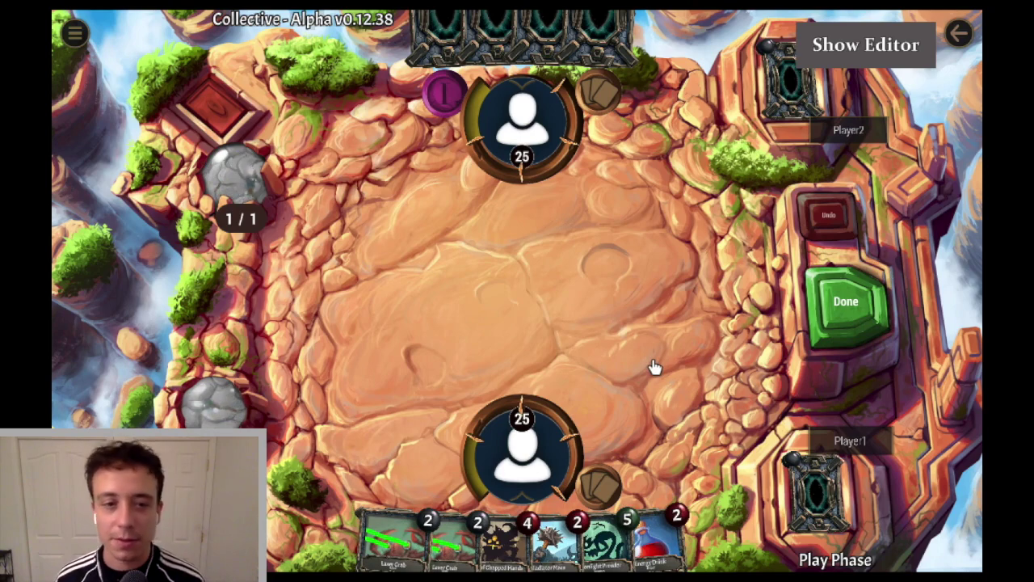
click(871, 50)
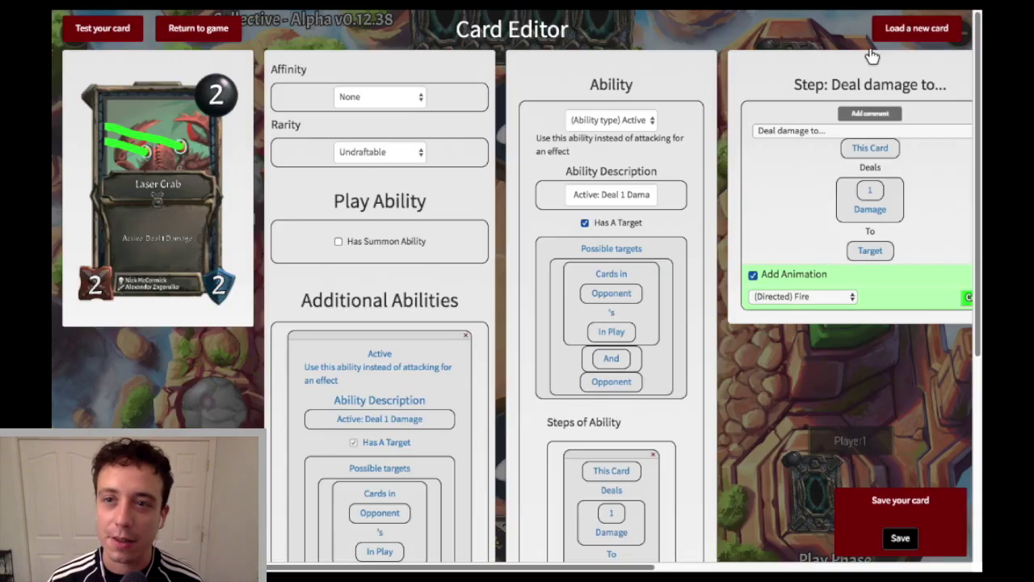
Close the Deal damage Step panel and save the Laser Crab card
click(796, 437)
scroll(805, 438, down, 4)
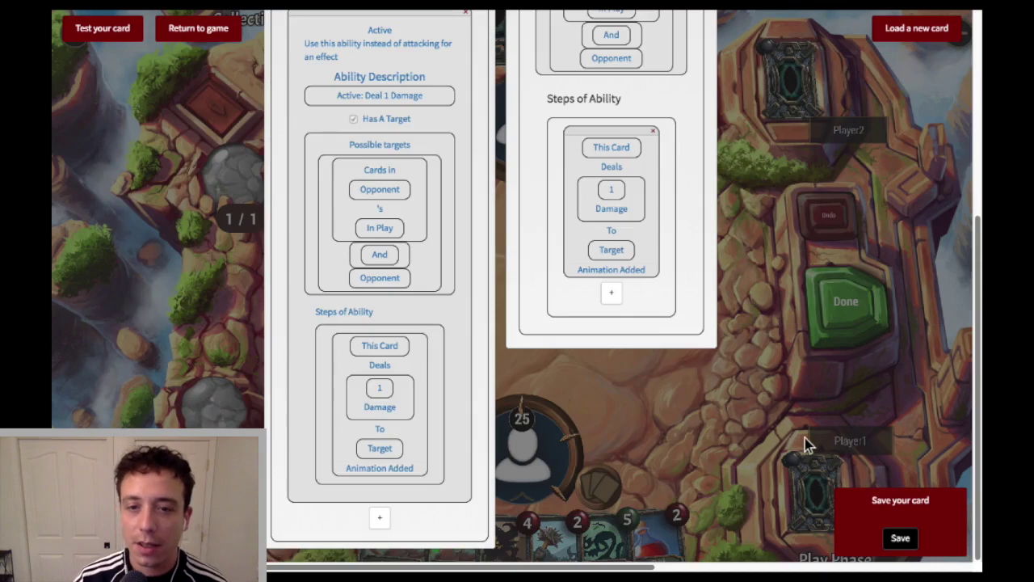
click(899, 539)
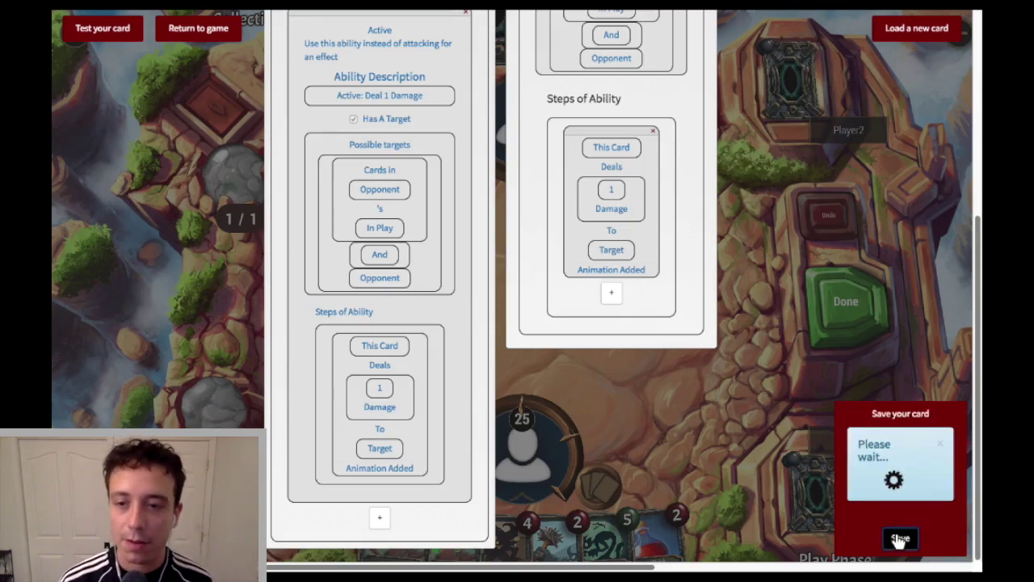